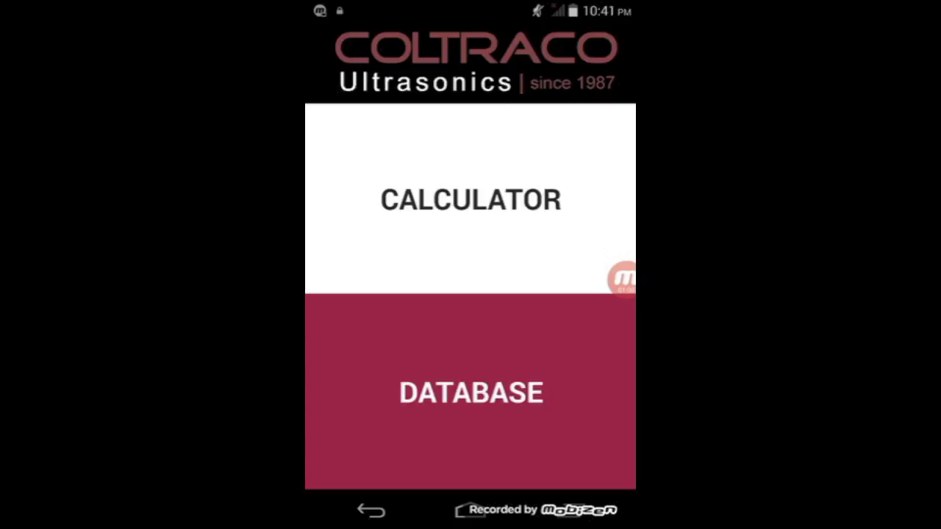
click(470, 198)
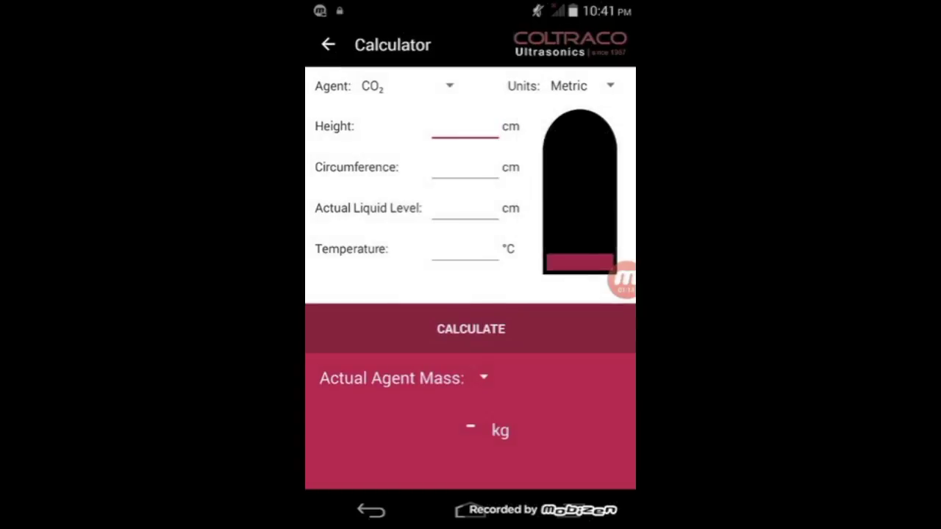
click(408, 86)
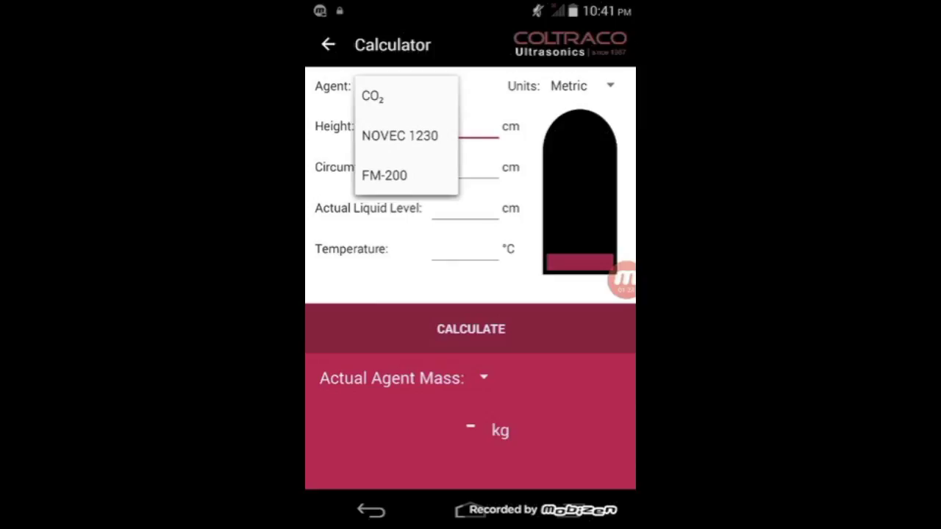
click(373, 96)
click(581, 86)
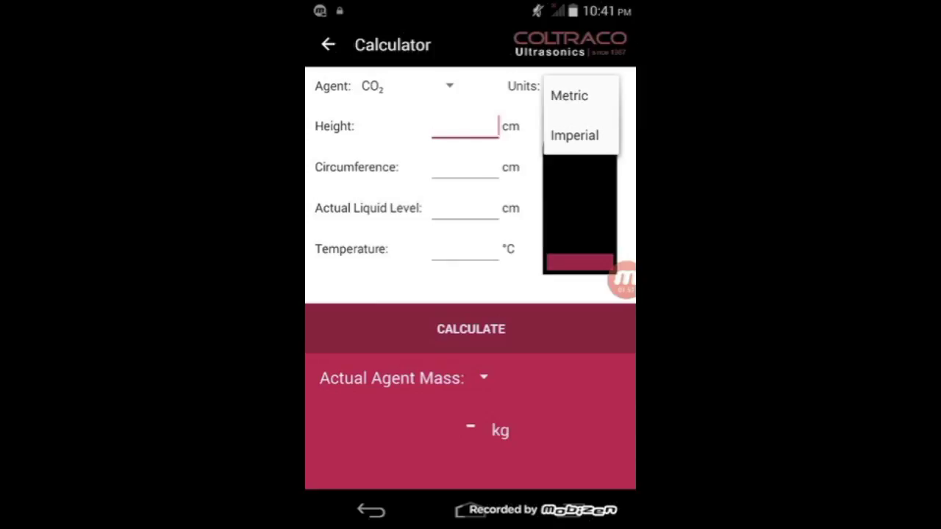
click(569, 95)
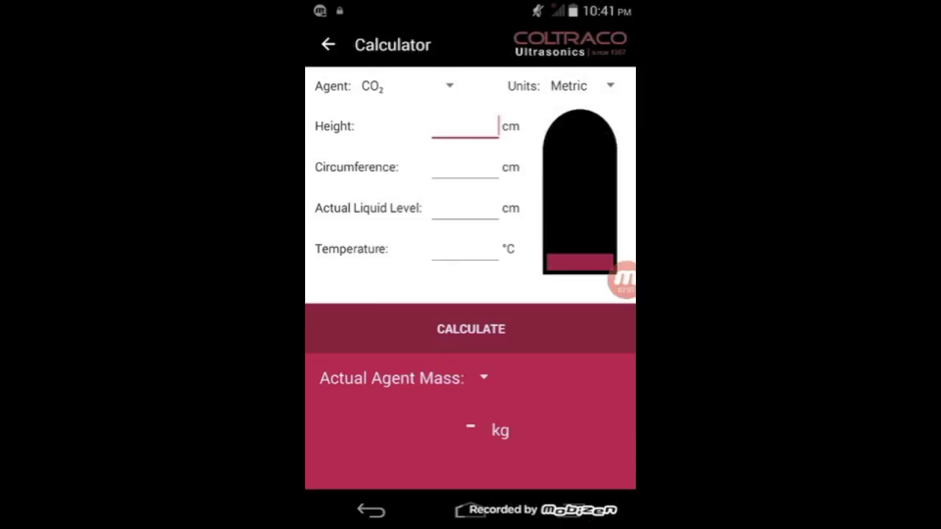
click(400, 378)
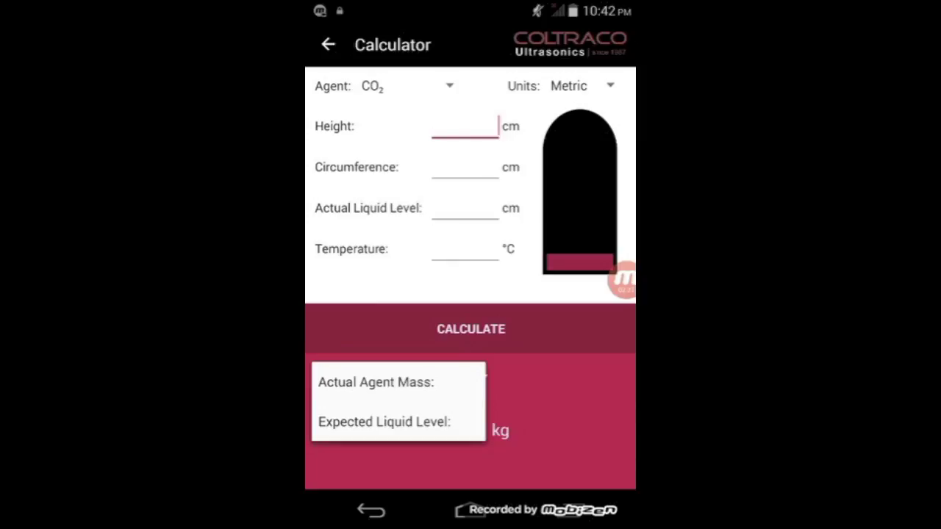
click(376, 382)
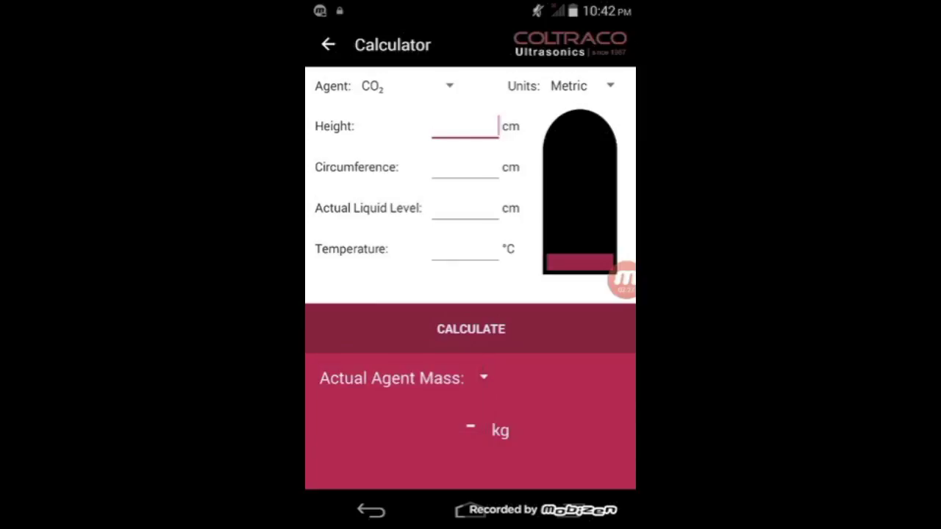
Step through the empty fields from circumference to thickness, revealing Dome Height and Thickness.
key(Tab)
key(Tab)
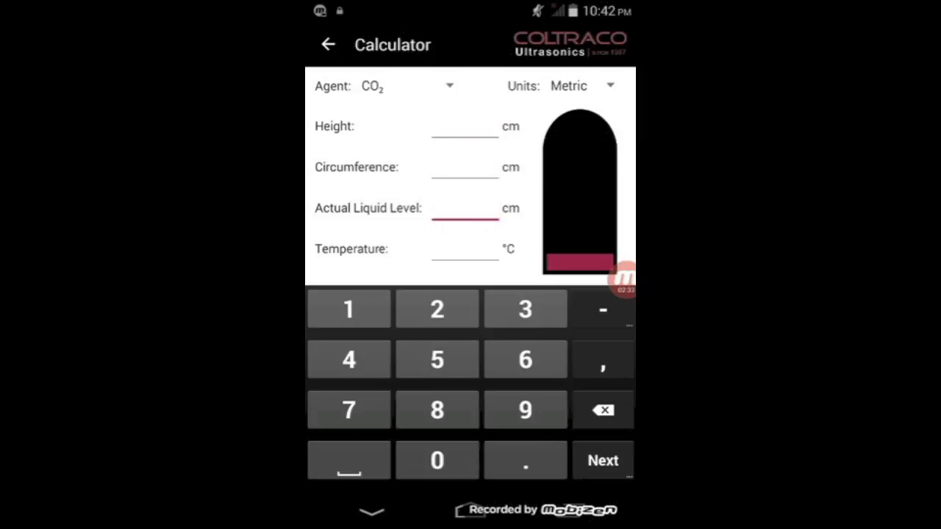
key(Tab)
key(Tab)
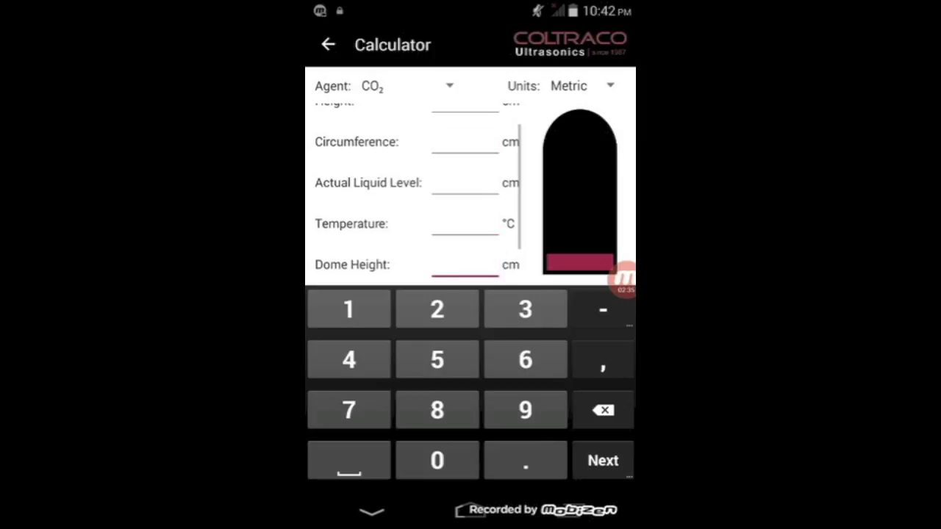
key(Tab)
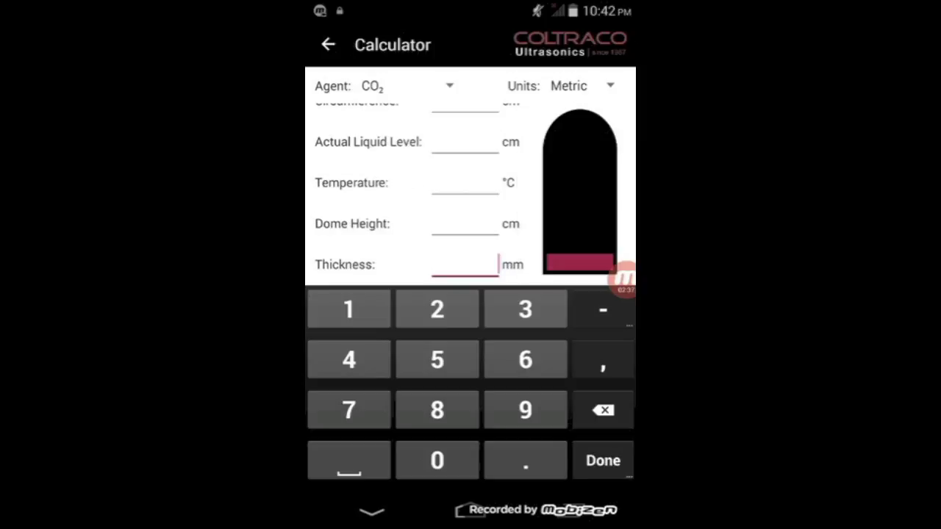
key(Tab)
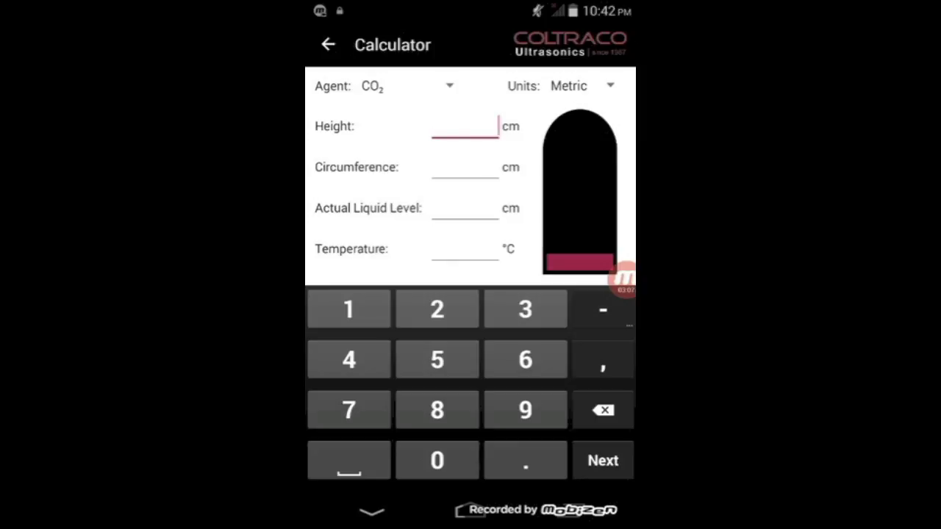
Enter height 137 cm, circumference 84.5 cm, liquid level 104 cm, 17 °C and dome height 9 cm.
text(137)
key(Tab)
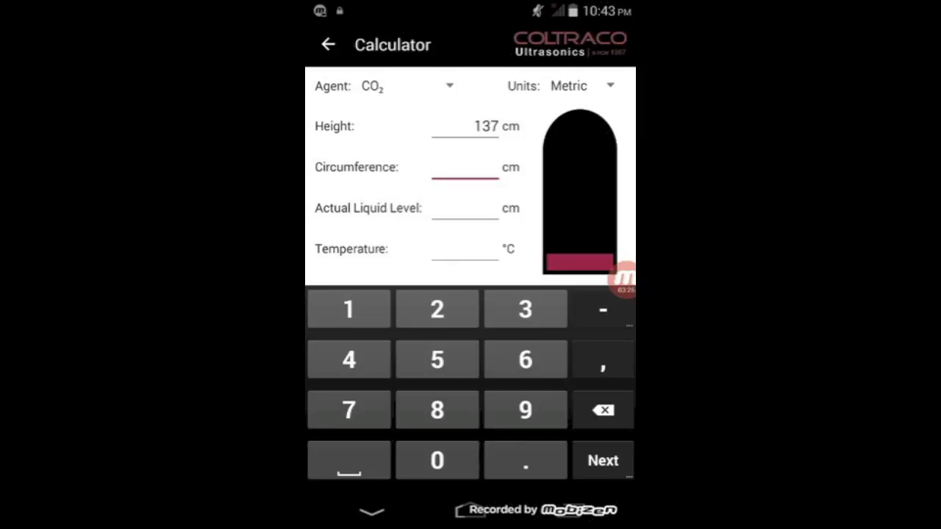
text(84.5)
key(Tab)
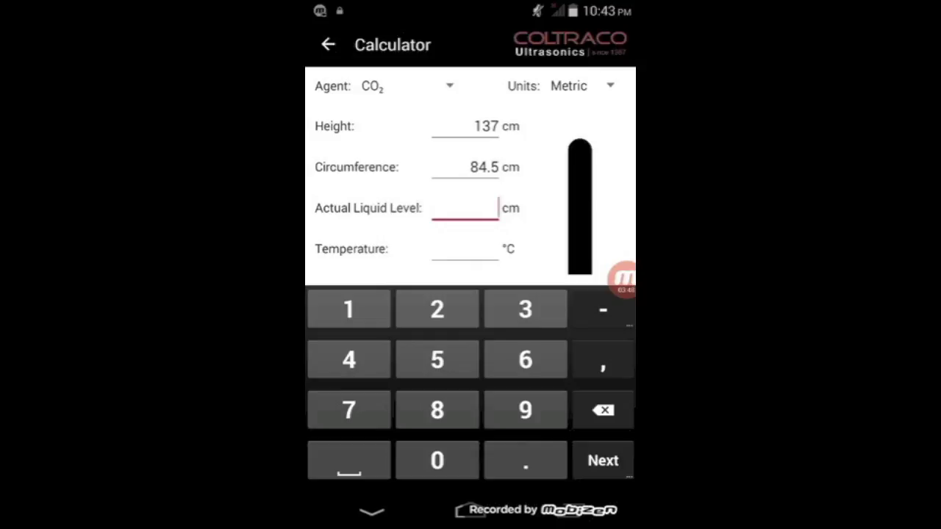
text(104)
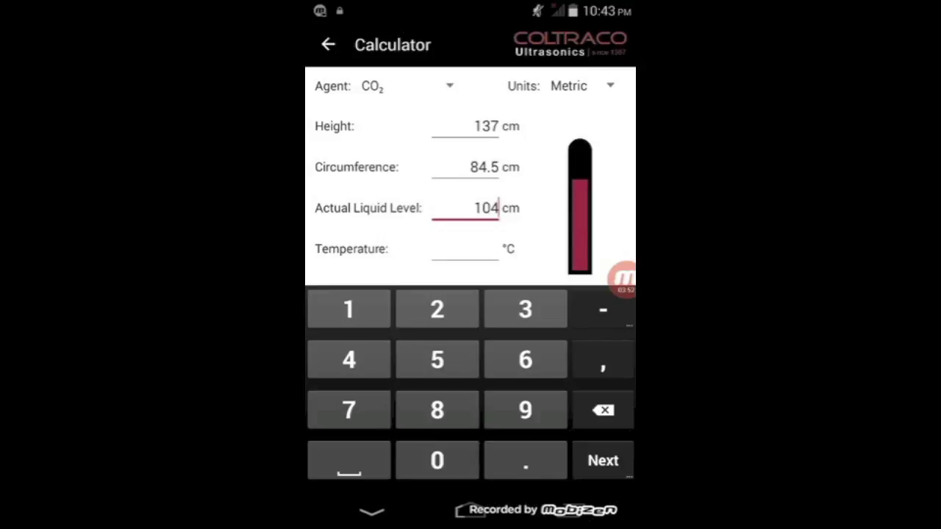
key(Tab)
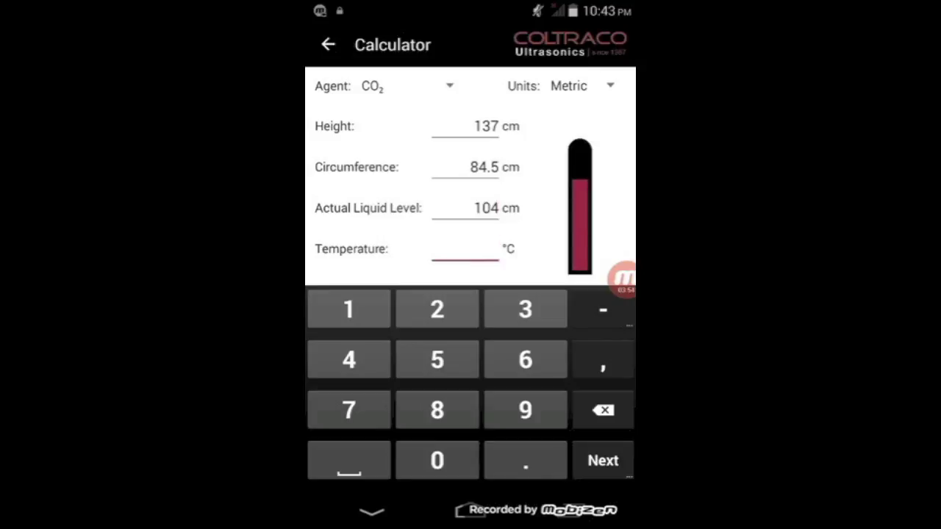
text(17)
key(Tab)
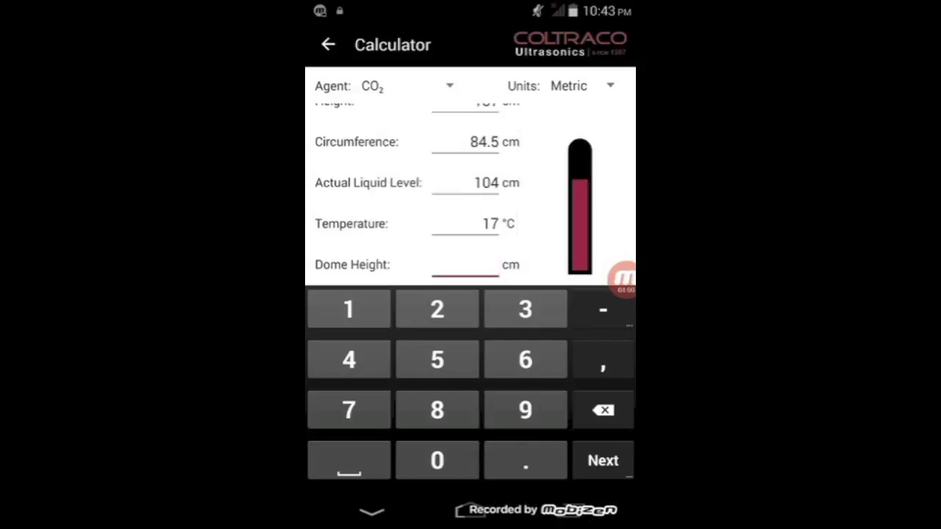
text(9)
key(Tab)
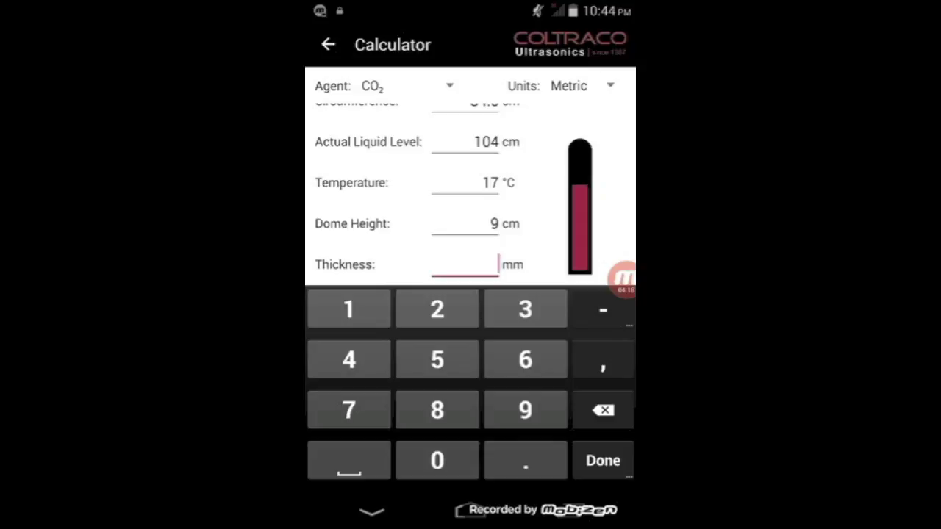
Enter 7 mm thickness and calculate the agent mass of 45.66 kg.
text(7)
key(Return)
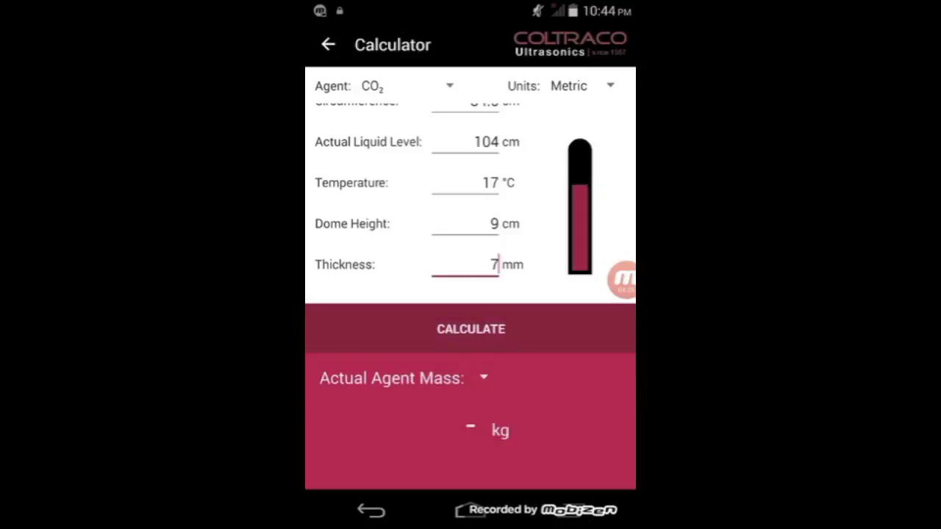
click(471, 328)
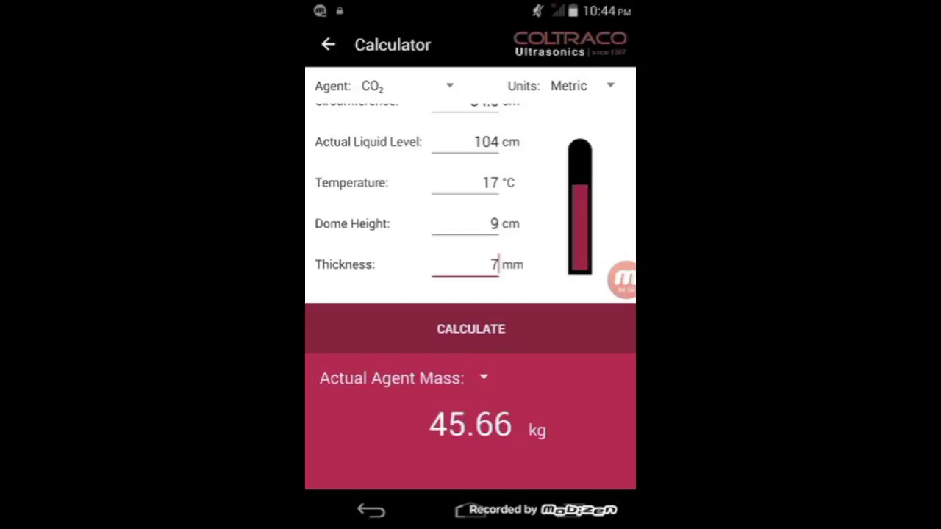
Return to the menu, open the database, and toggle the 45kg Co2 card's options.
click(328, 44)
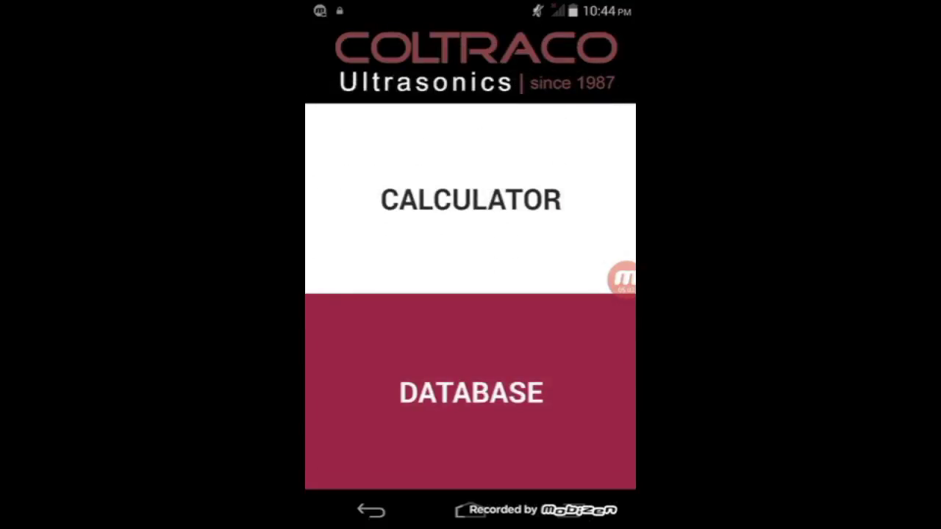
click(471, 393)
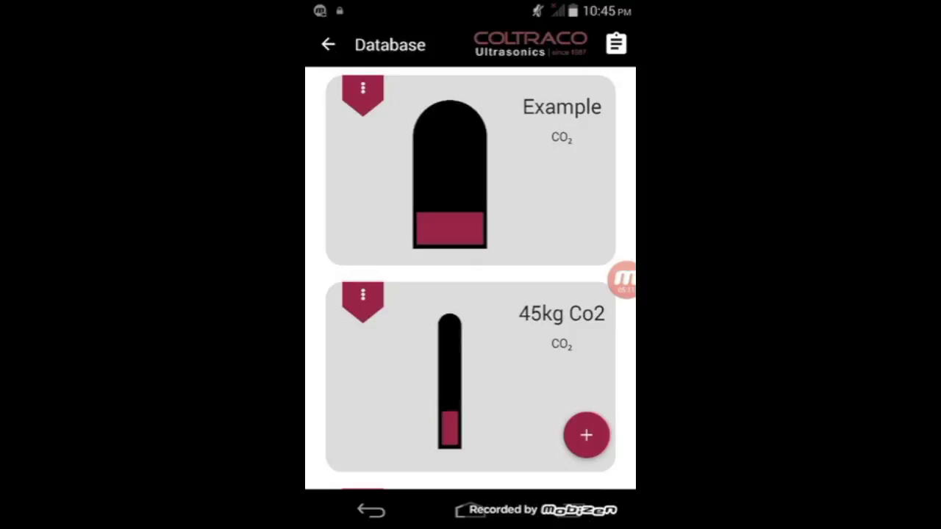
click(363, 298)
click(362, 297)
Load the 45kg Co2 cylinder with 85 cm liquid level and 17 °C, giving 41.06 kg.
click(449, 379)
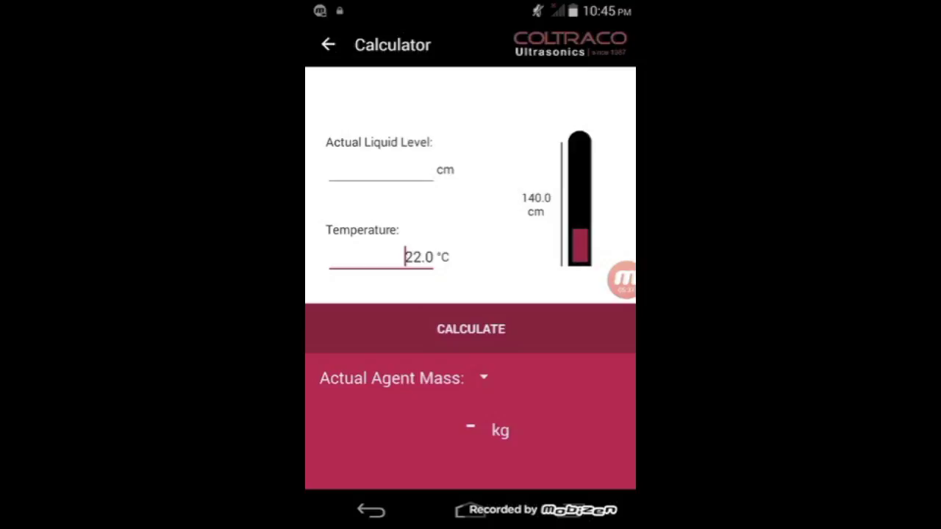
click(381, 171)
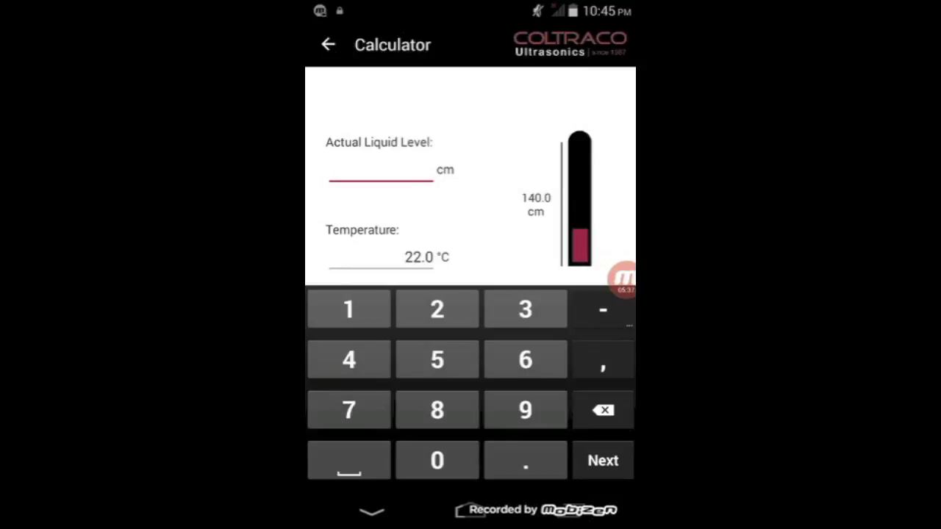
text(85)
key(Tab)
key(BackSpace)
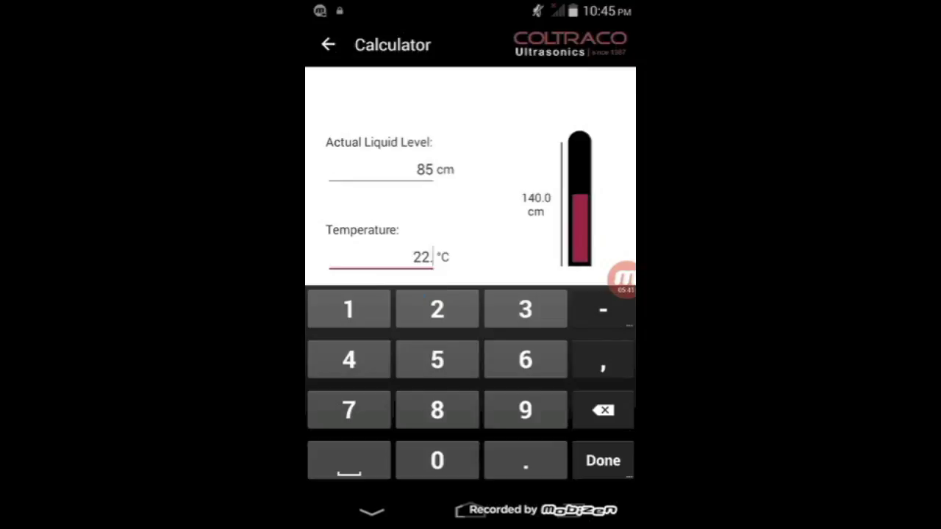
key(BackSpace)
key(BackSpace)
key(BackSpace)
text(17)
key(Return)
click(470, 329)
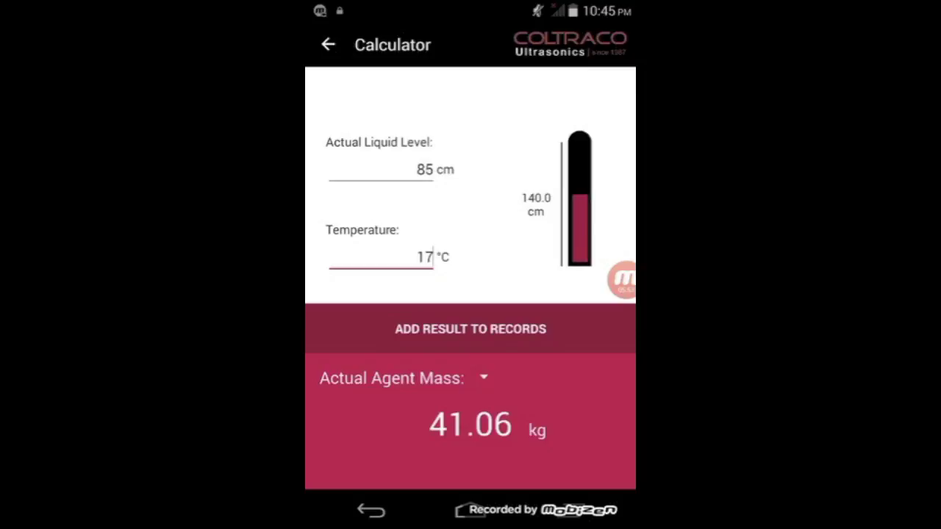
Change the liquid level to 102 cm, recalculate to 46.68 kg, and save it to records.
click(425, 170)
drag(424, 198, 432, 199)
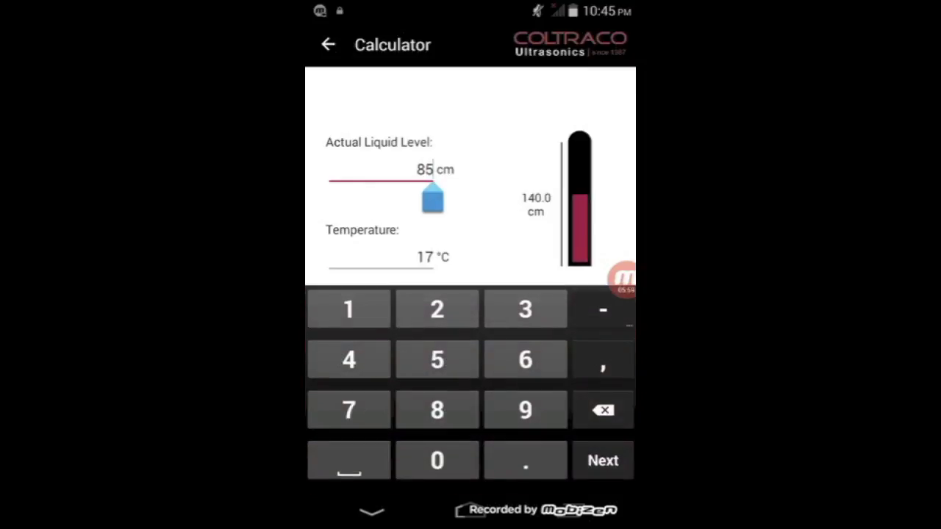
key(BackSpace)
key(BackSpace)
text(102)
key(Tab)
key(Return)
click(471, 329)
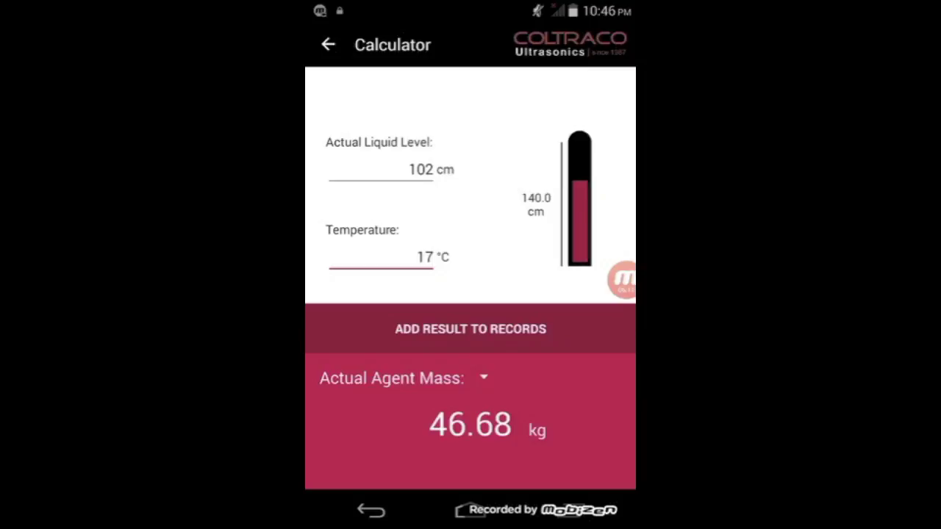
click(471, 329)
Back out twice from the Database screen to the Calculator/Database main menu.
click(328, 44)
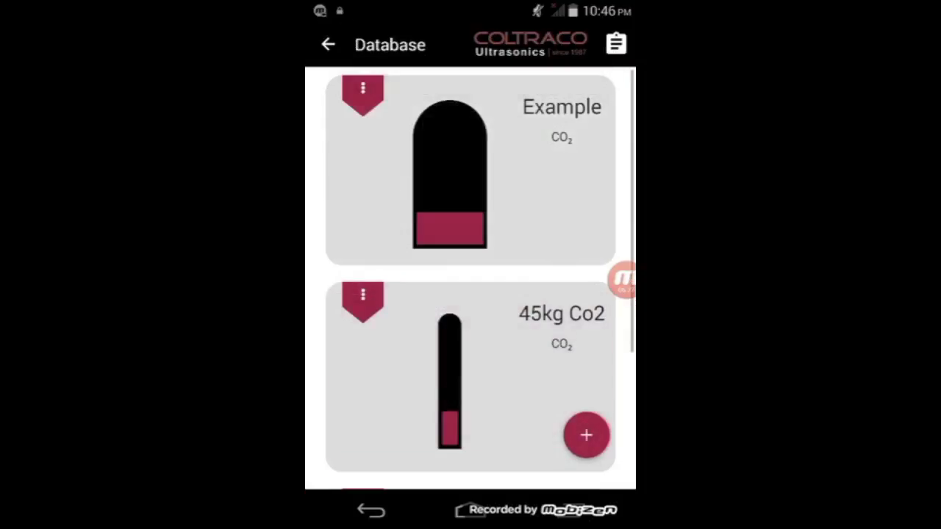
click(328, 44)
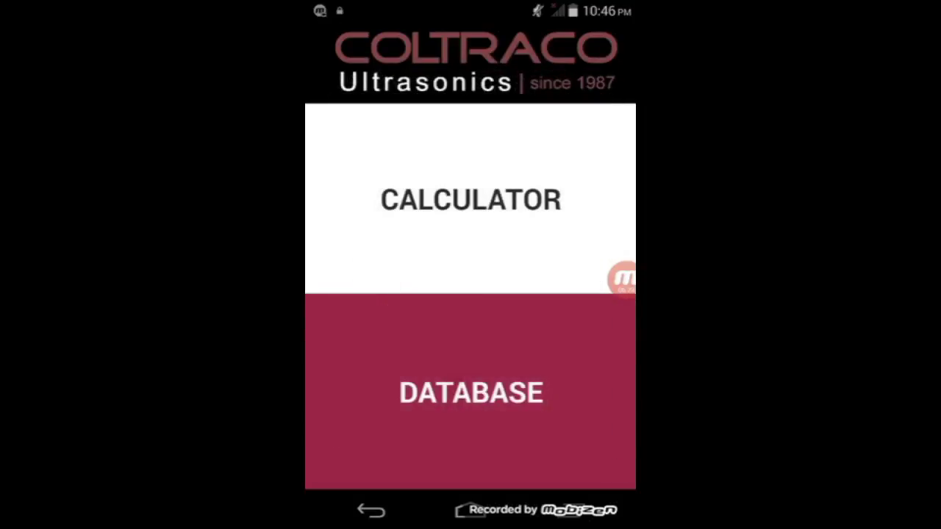